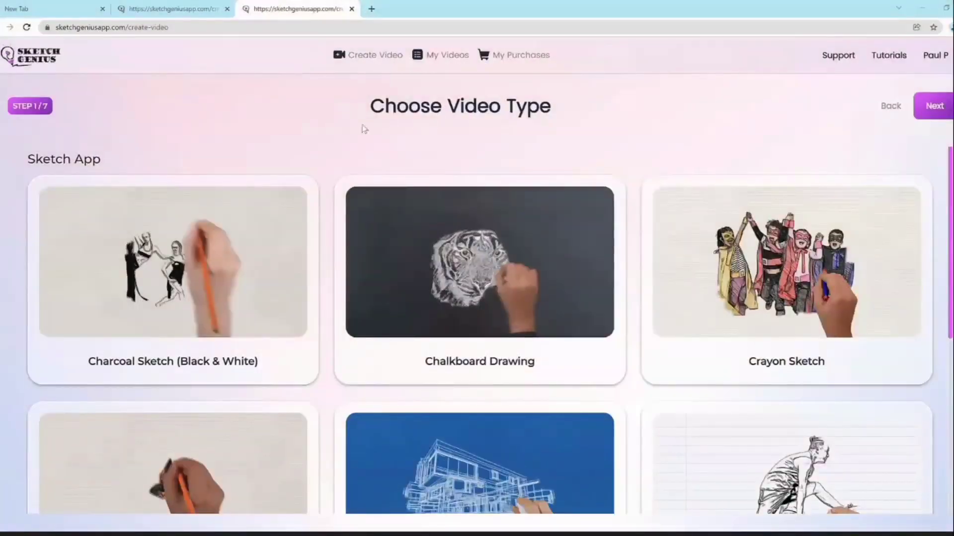
# Step: Look through the video types and choose Pencil Drawing (Color)
pyautogui.moveTo(208, 267)
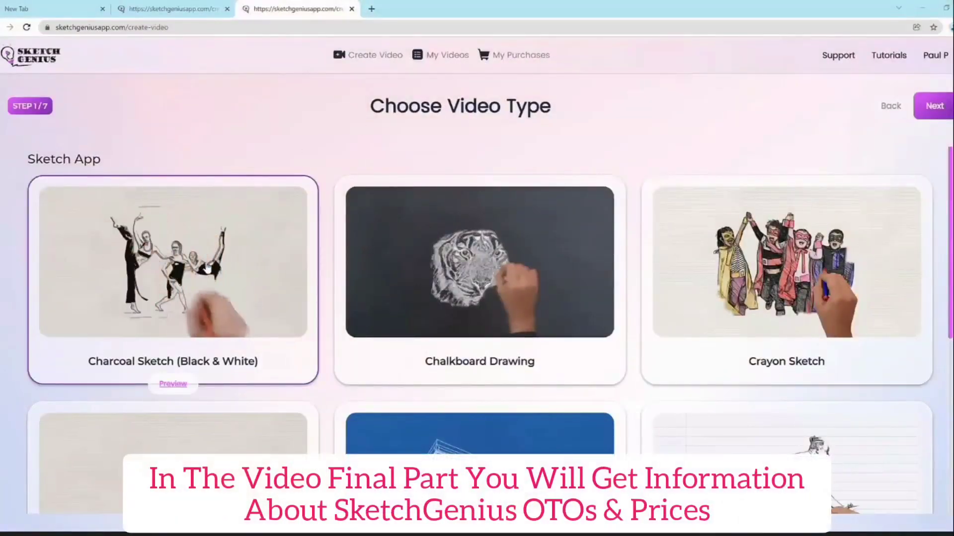
pyautogui.moveTo(539, 278)
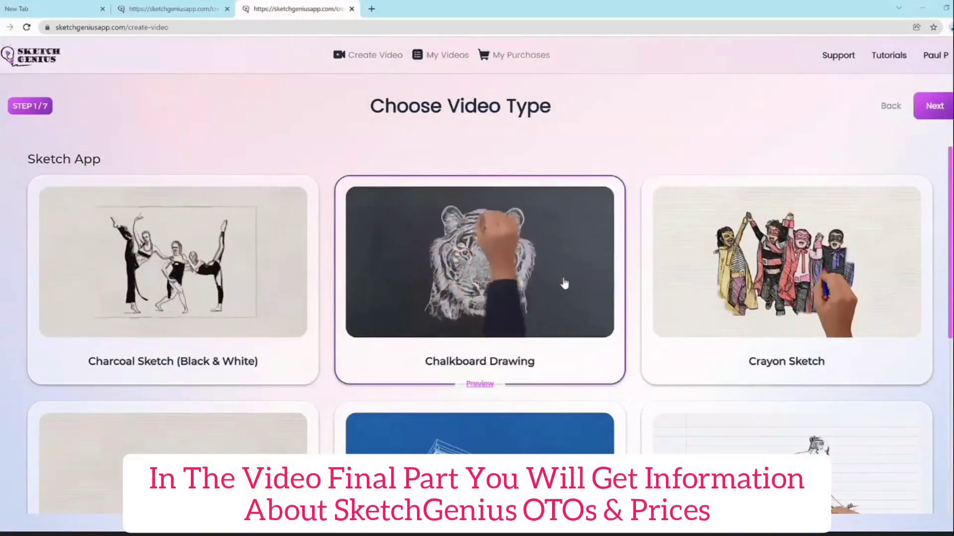
pyautogui.scroll(-1, 564, 283)
pyautogui.moveTo(773, 263)
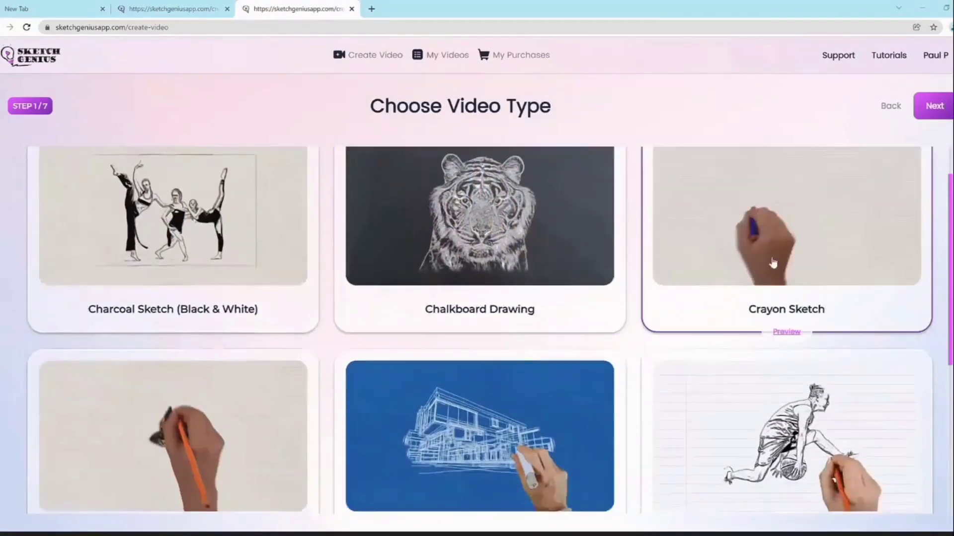
pyautogui.scroll(1, 834, 293)
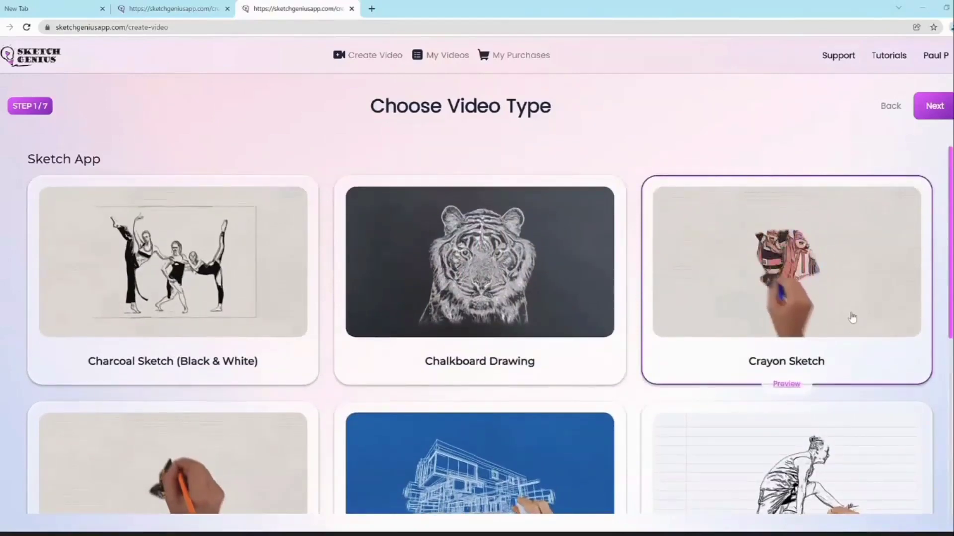
pyautogui.scroll(-2, 202, 395)
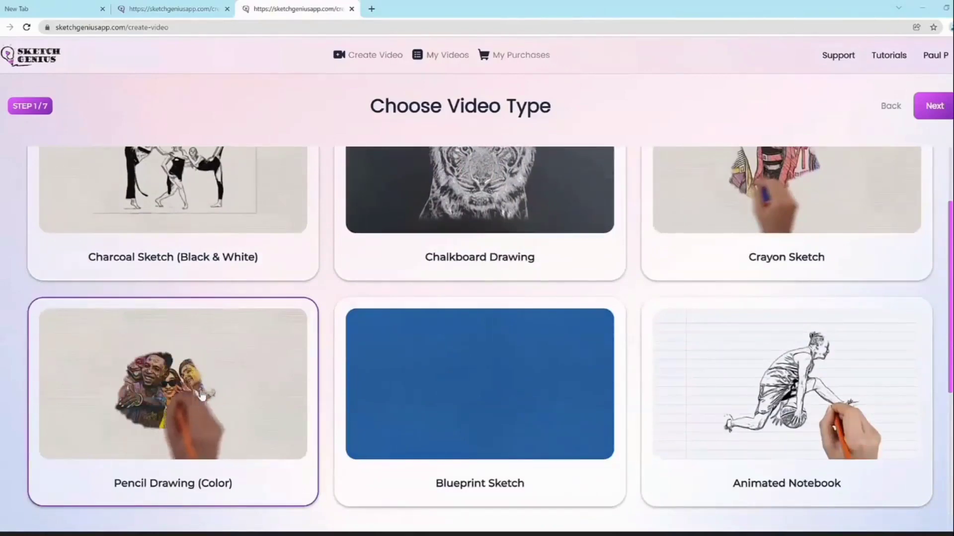
pyautogui.scroll(2, 201, 395)
pyautogui.scroll(-2, 185, 428)
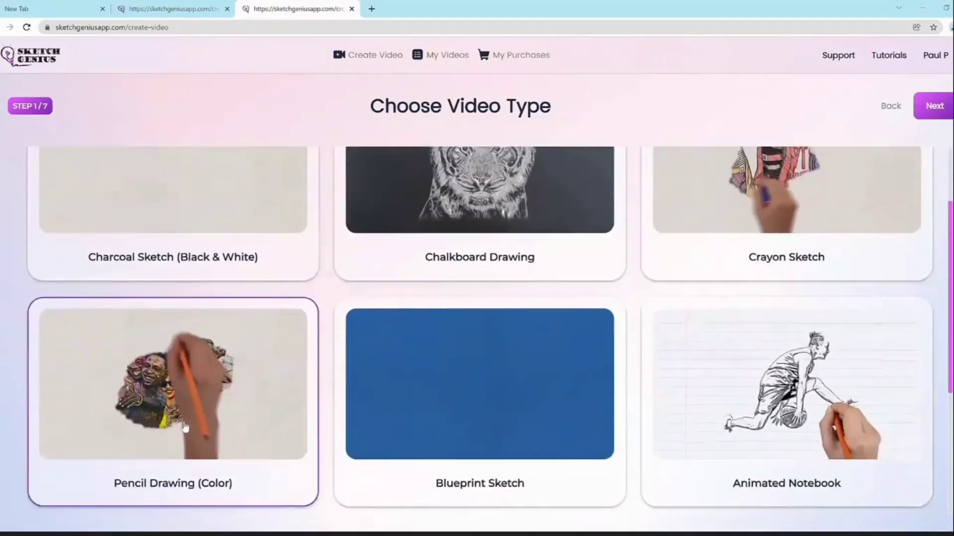
pyautogui.moveTo(658, 414)
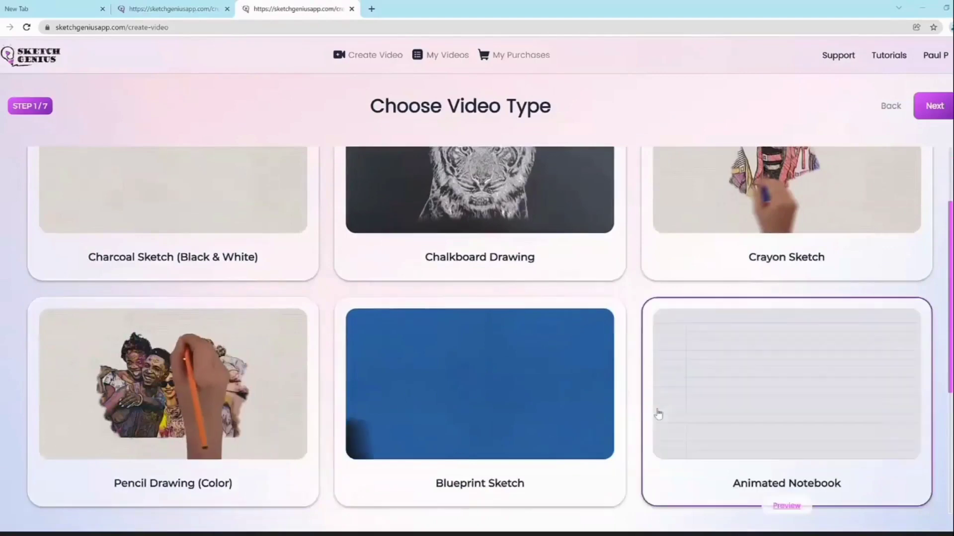
pyautogui.moveTo(575, 404)
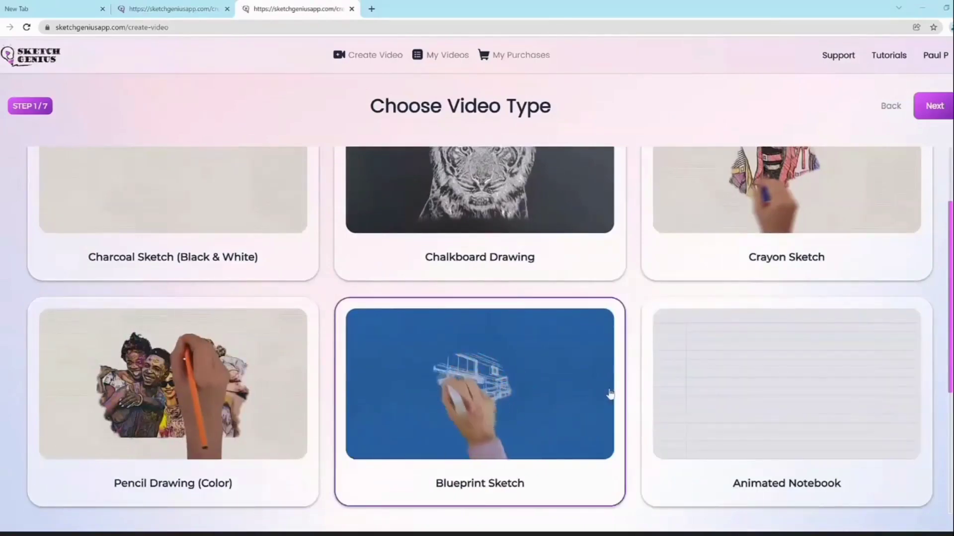
pyautogui.moveTo(844, 414)
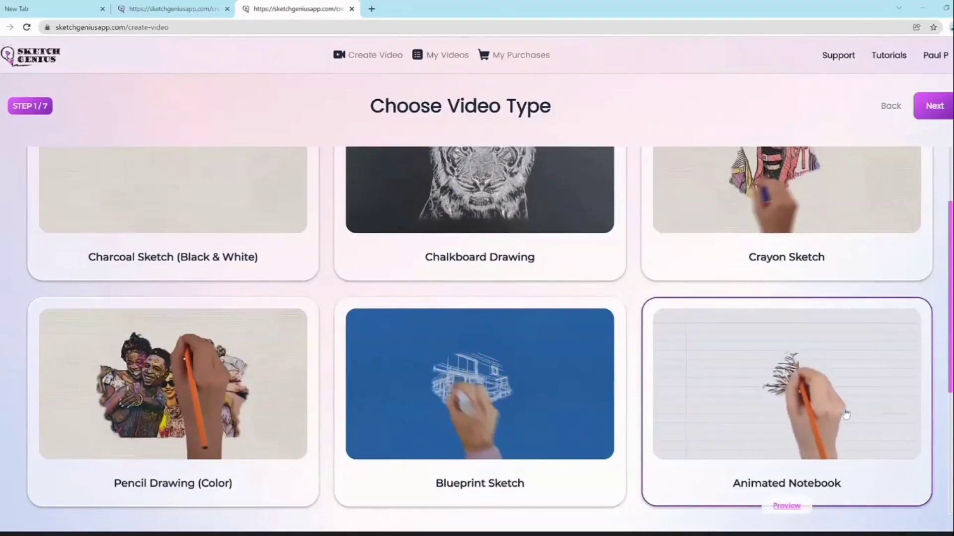
pyautogui.scroll(-1, 842, 413)
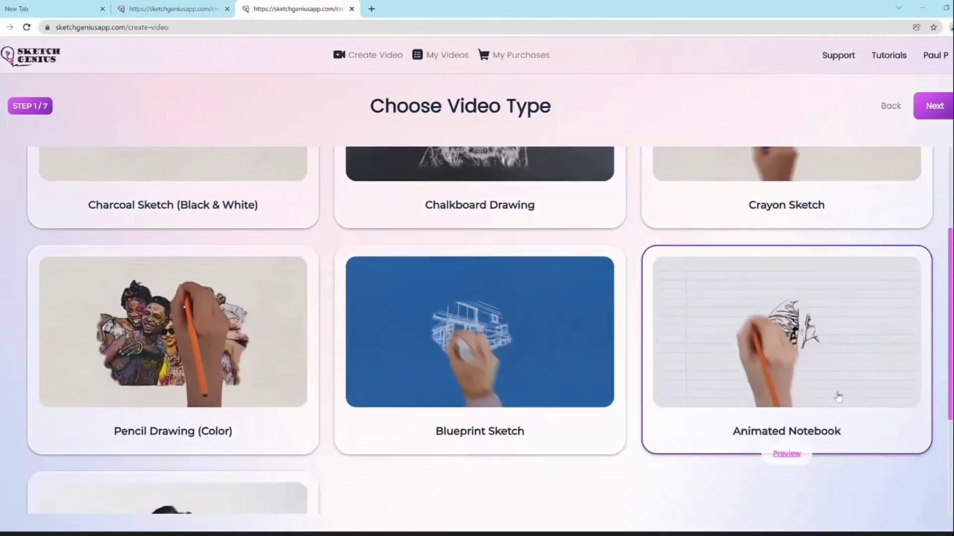
pyautogui.scroll(-1, 839, 397)
pyautogui.scroll(-1, 822, 318)
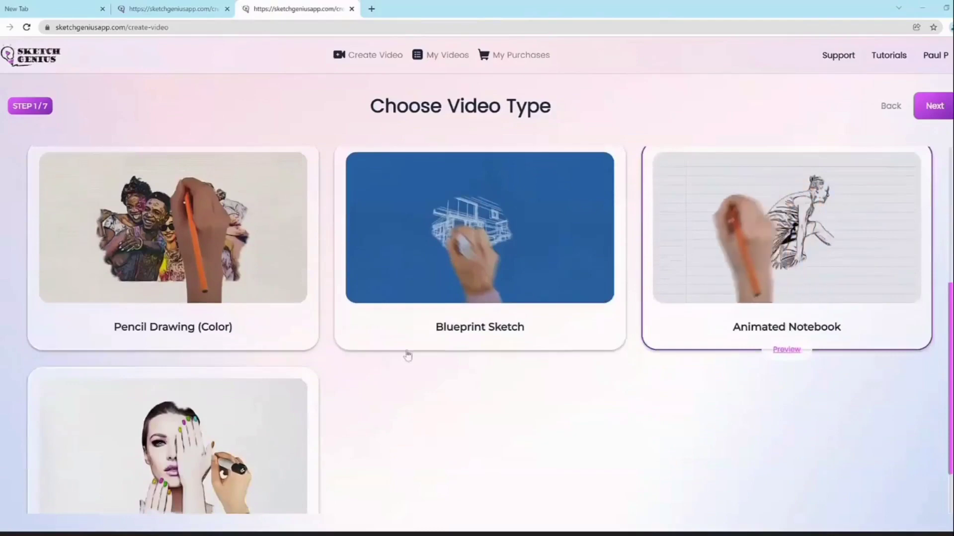
pyautogui.scroll(-1, 234, 398)
pyautogui.moveTo(234, 398)
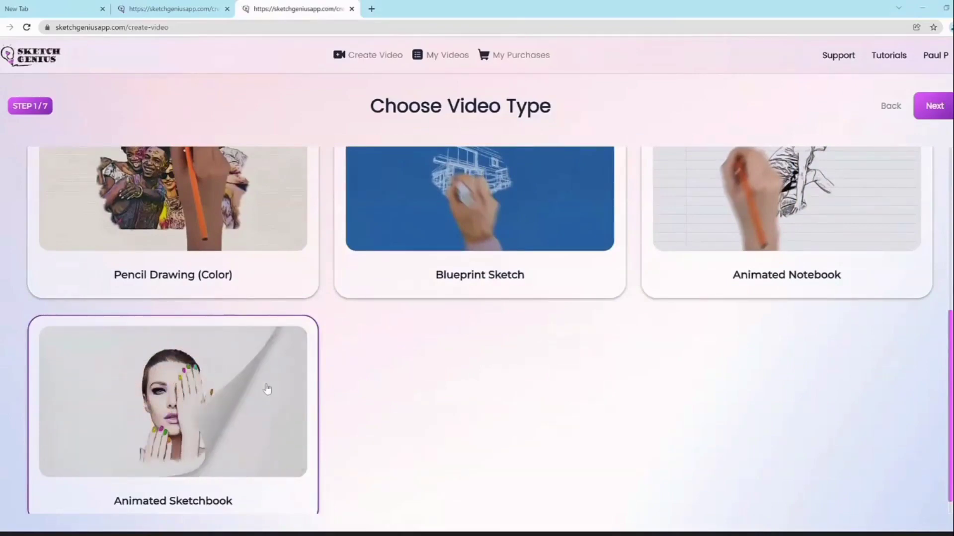
pyautogui.scroll(5, 267, 389)
pyautogui.scroll(1, 267, 389)
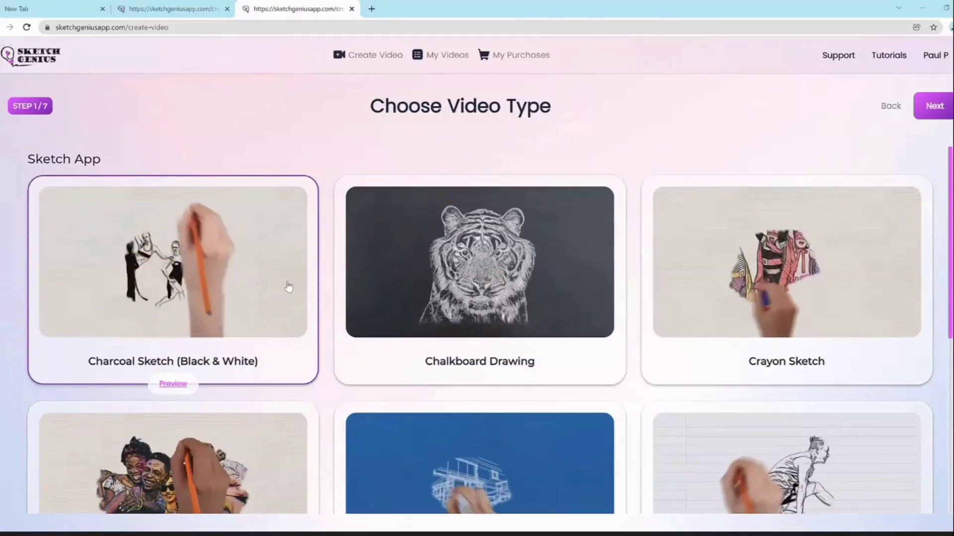
pyautogui.scroll(-2, 288, 286)
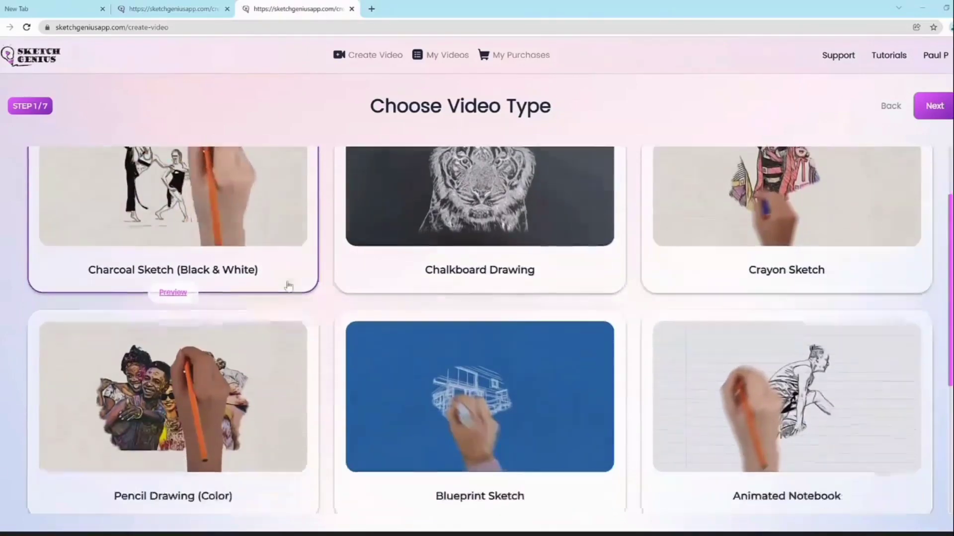
pyautogui.click(251, 378)
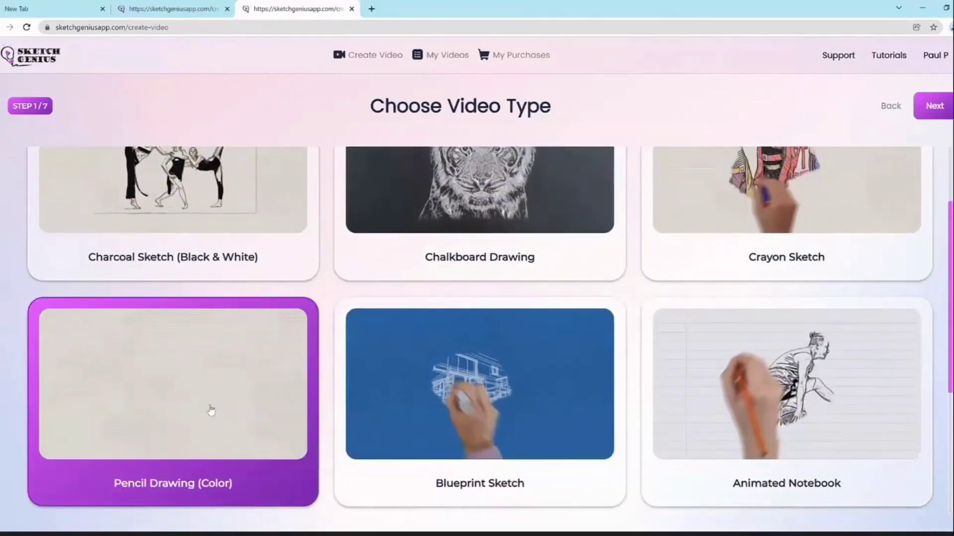
# Step: Move to the template step and select the Pencil (Color) Female 1 template
pyautogui.click(943, 117)
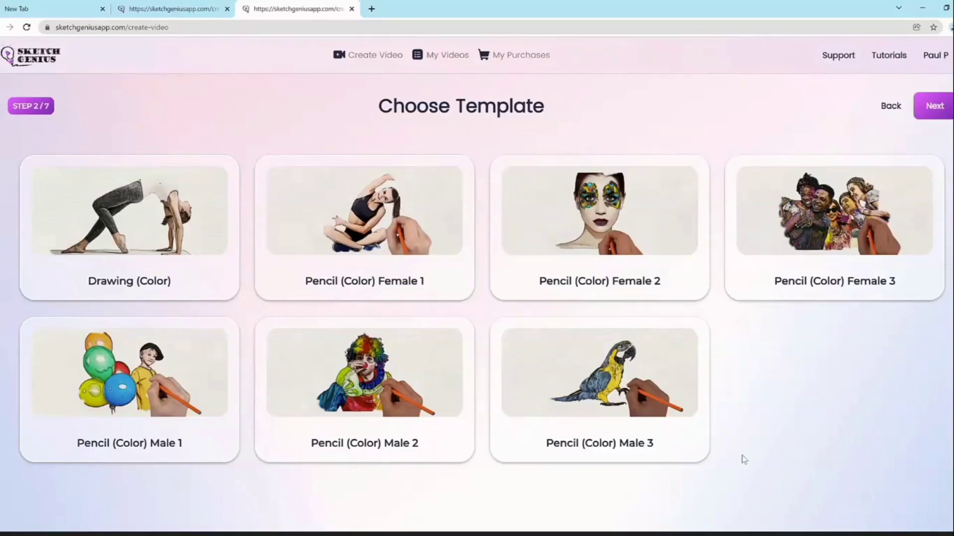
pyautogui.moveTo(181, 213)
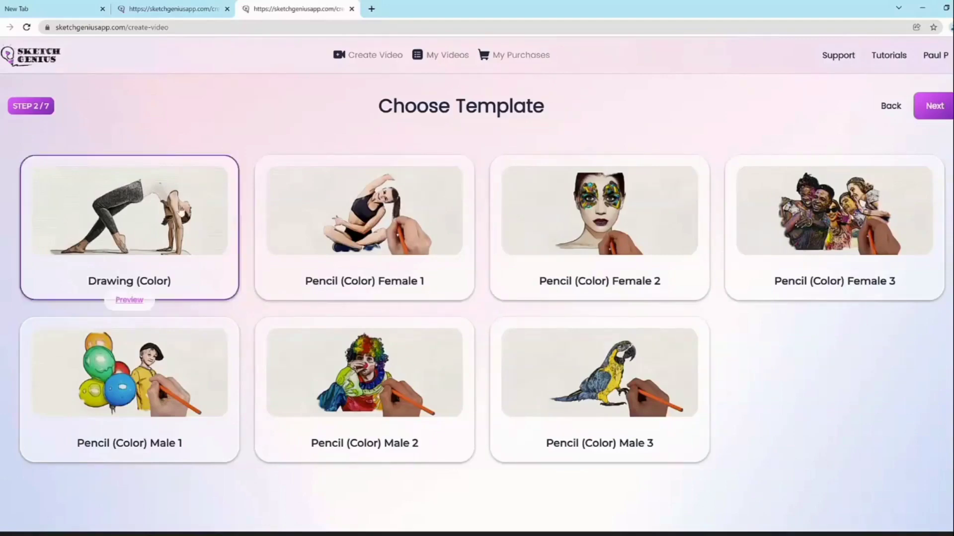
pyautogui.moveTo(630, 247)
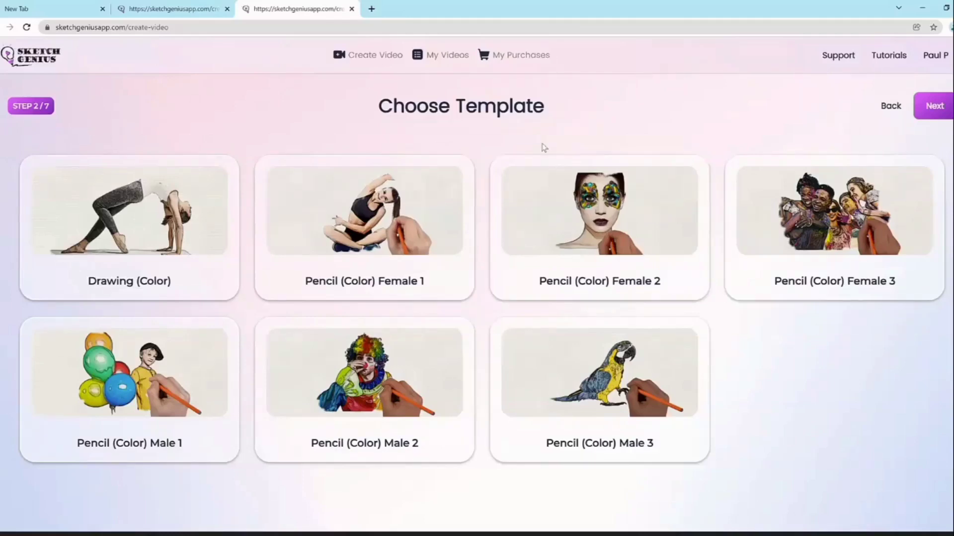
pyautogui.moveTo(392, 242)
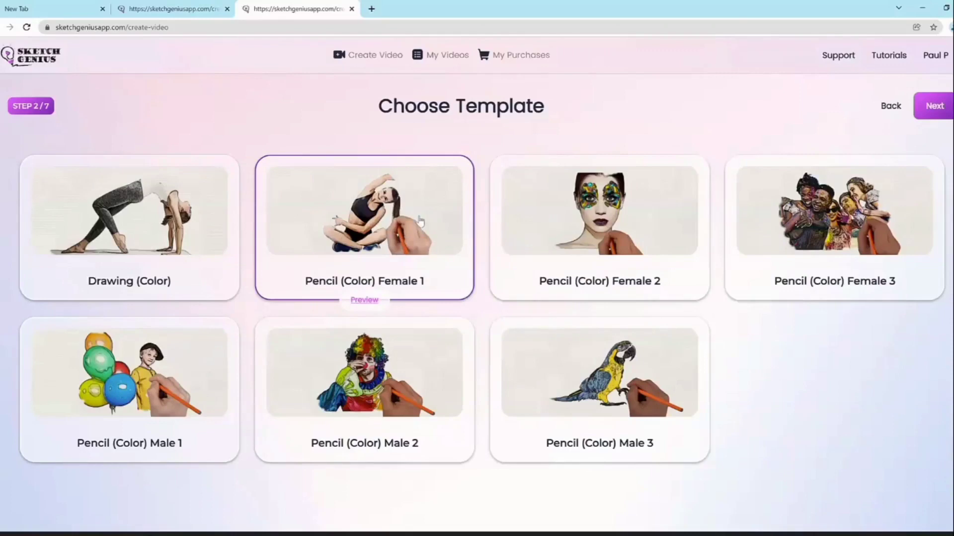
pyautogui.click(420, 221)
# Step: Continue to the Choose Voice or TTS step and browse the speech languages
pyautogui.click(934, 106)
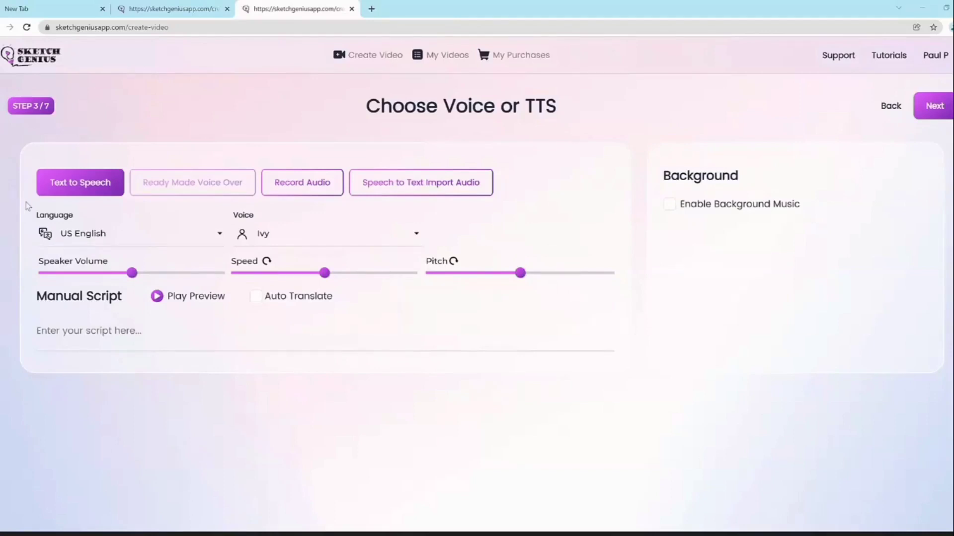
pyautogui.click(154, 241)
pyautogui.scroll(-8, 179, 330)
pyautogui.scroll(-3, 142, 313)
pyautogui.scroll(12, 144, 278)
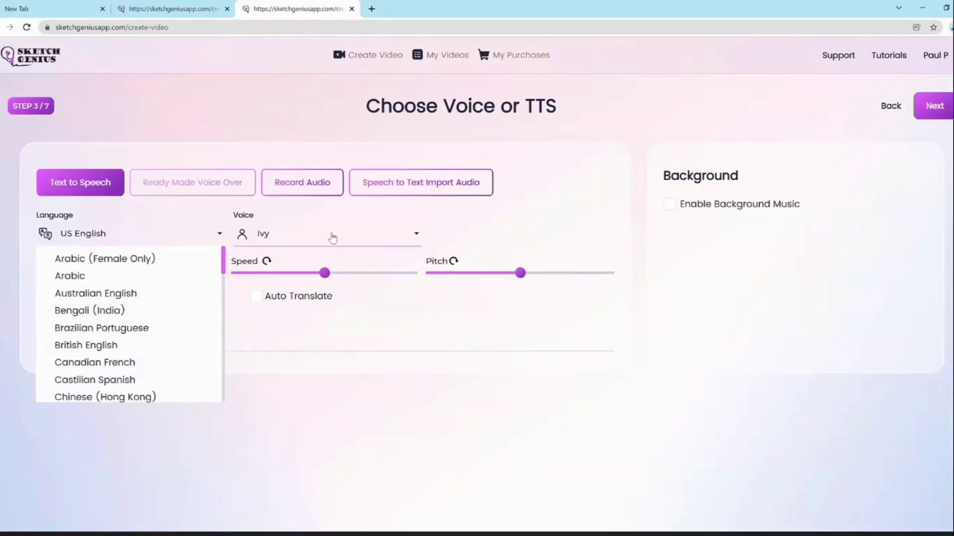
# Step: Set the text-to-speech narration voice to Henry
pyautogui.click(332, 239)
pyautogui.scroll(-5, 347, 302)
pyautogui.scroll(2, 347, 302)
pyautogui.scroll(-2, 348, 302)
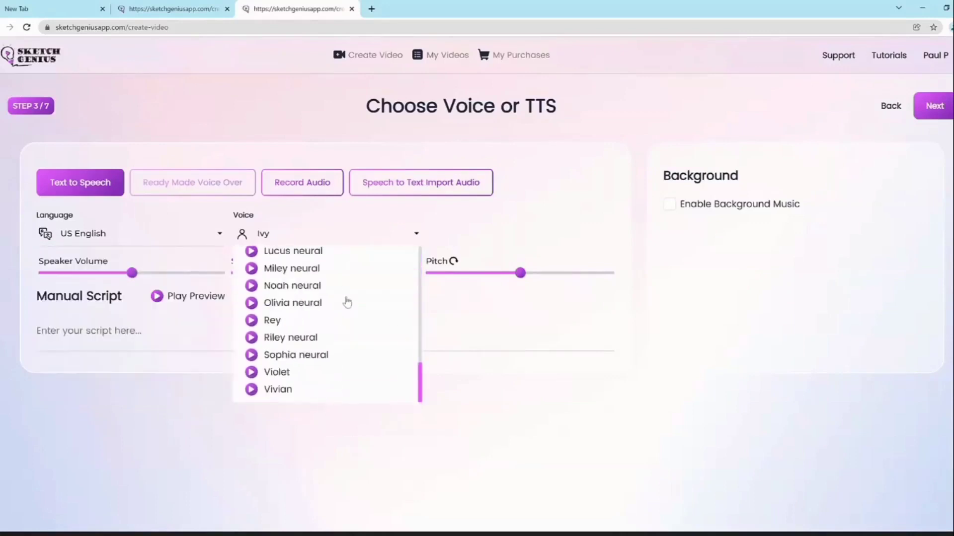
pyautogui.scroll(3, 341, 302)
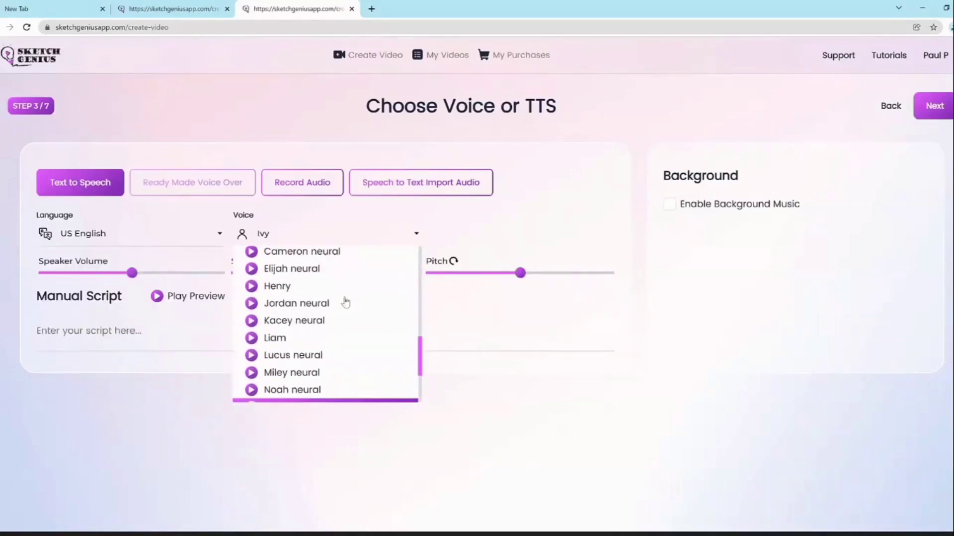
pyautogui.scroll(1, 328, 320)
pyautogui.click(313, 336)
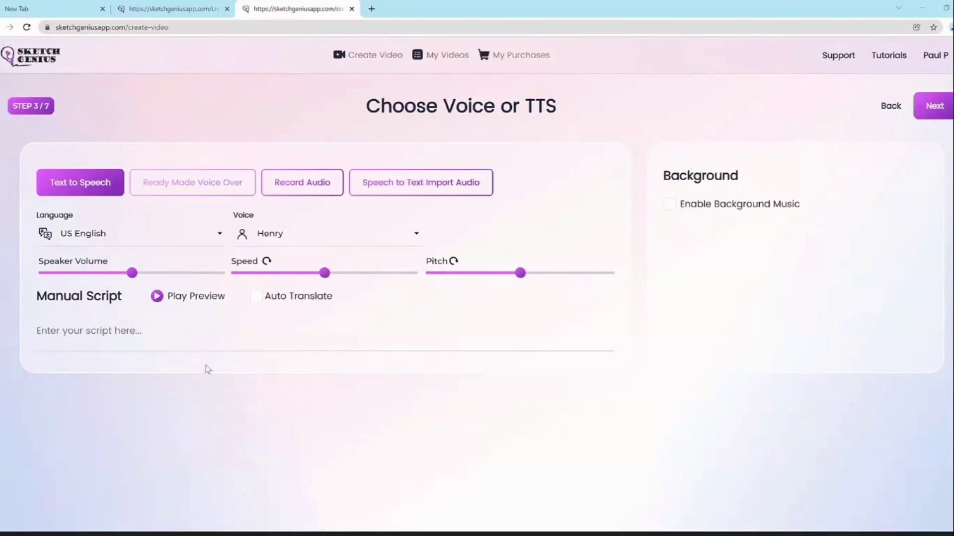
pyautogui.rightClick(201, 332)
# Step: Paste the two-paragraph sell-or-rent real-estate script into the Manual Script box
pyautogui.click(268, 416)
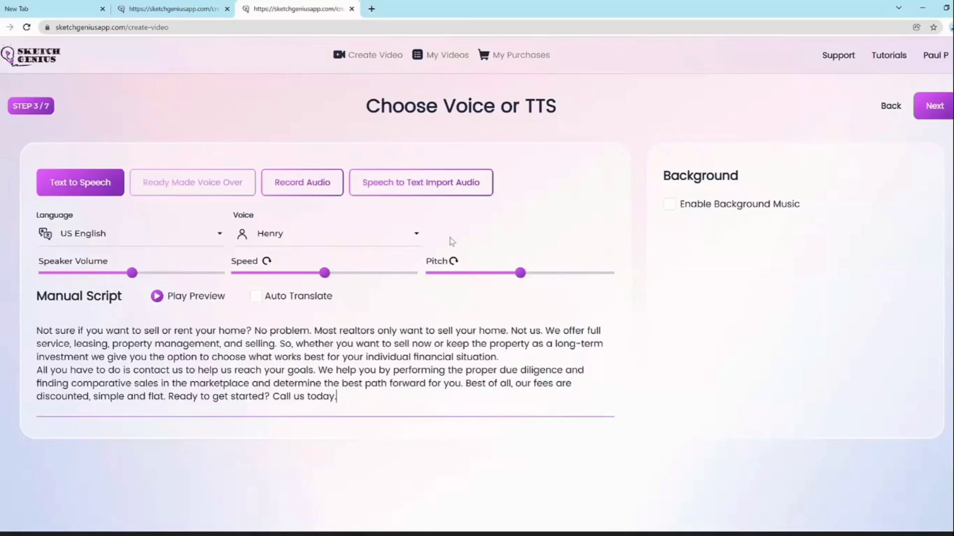
# Step: Check the Record Audio and Speech to Text Import Audio options, then return to Text to Speech
pyautogui.click(311, 194)
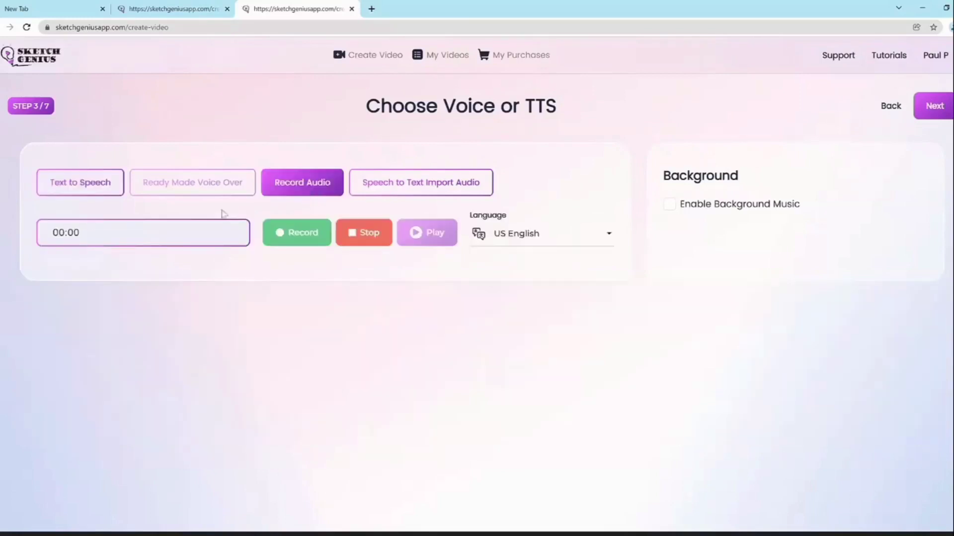
pyautogui.click(432, 192)
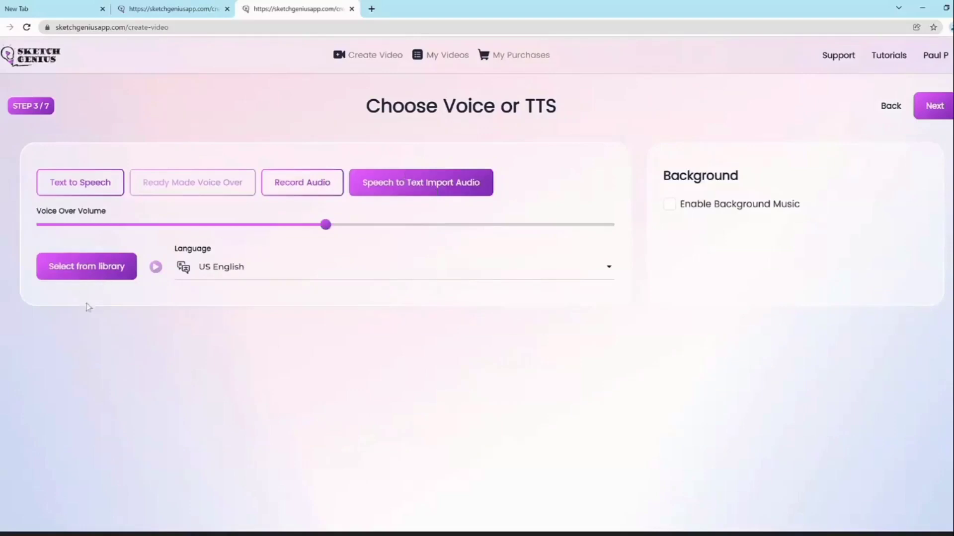
pyautogui.click(281, 272)
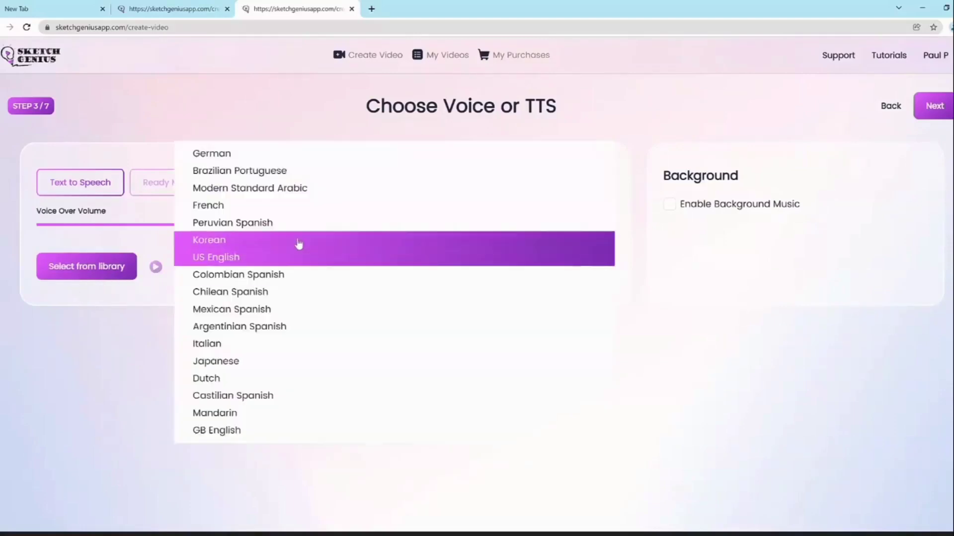
pyautogui.click(792, 319)
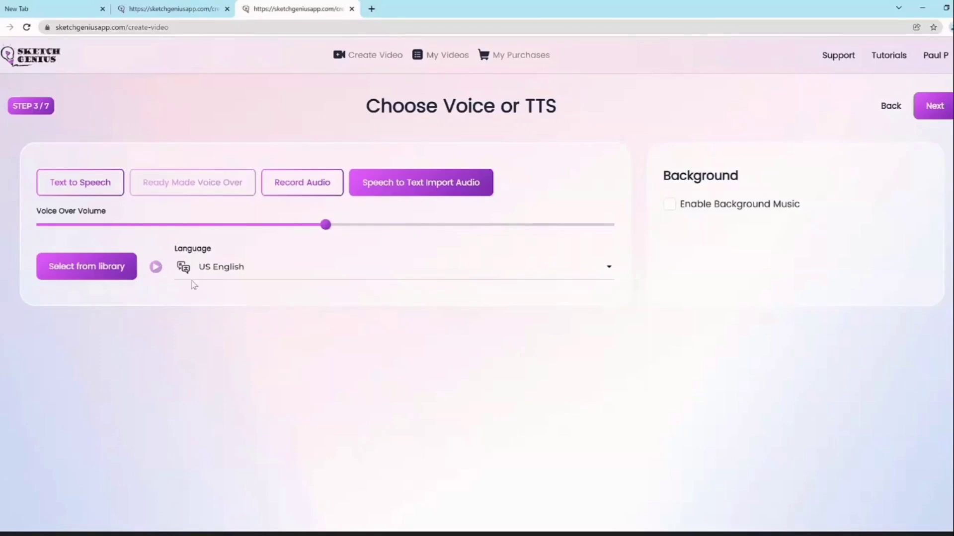
pyautogui.click(75, 188)
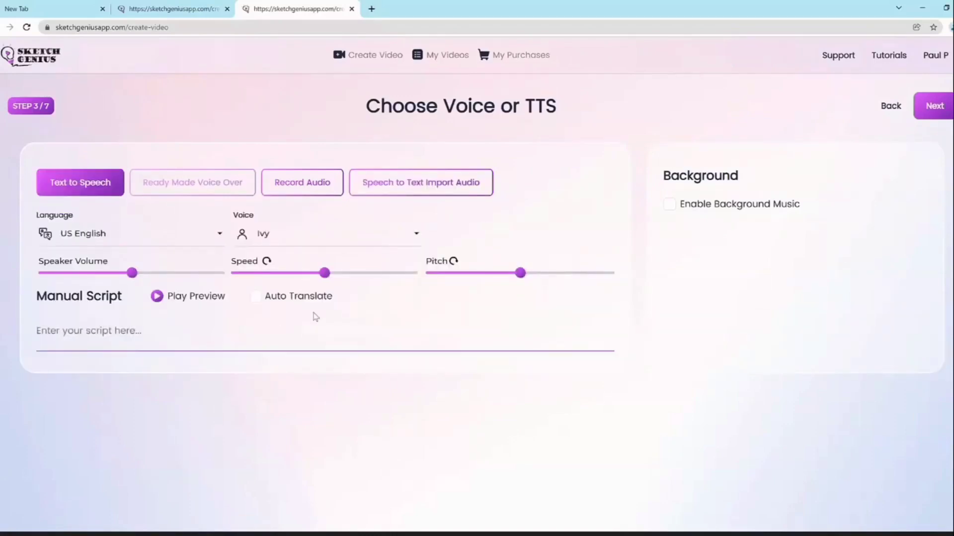
# Step: Paste the real-estate script back with Ctrl+V and enable background music, scrolling its track list
pyautogui.write('Not sure if you want to sell or rent your home? No problem. Most realtors only want to sell your home. Not us. We offer full service, leasing, property management, and selling. So, whether you want to sell now or keep the property as a long-term investment we give you the option to choose what works best for your individual financial situation. All you have to do is contact us to help us reach your goals. We help you by performing the proper due diligence and finding comparative sales in the marketplace and determine the best path forward for you. Best of all, our fees are discounted, simple and flat. Ready to get started? Call us today.')
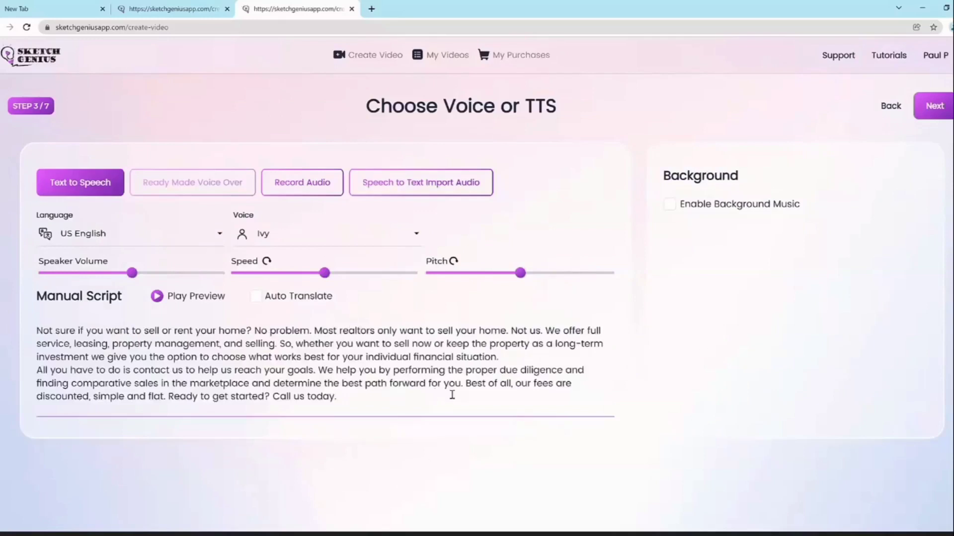
pyautogui.click(670, 205)
pyautogui.scroll(-10, 795, 365)
pyautogui.scroll(-1, 796, 365)
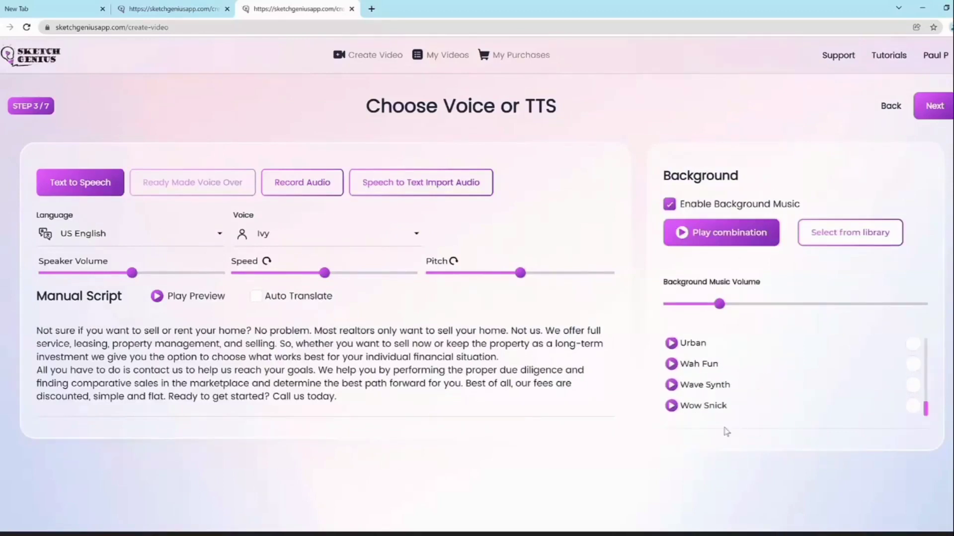
# Step: Preview Wave Synth, lower the background music volume slightly, and advance to Text Position
pyautogui.click(671, 387)
pyautogui.click(671, 387)
pyautogui.moveTo(718, 307); pyautogui.dragTo(706, 307)
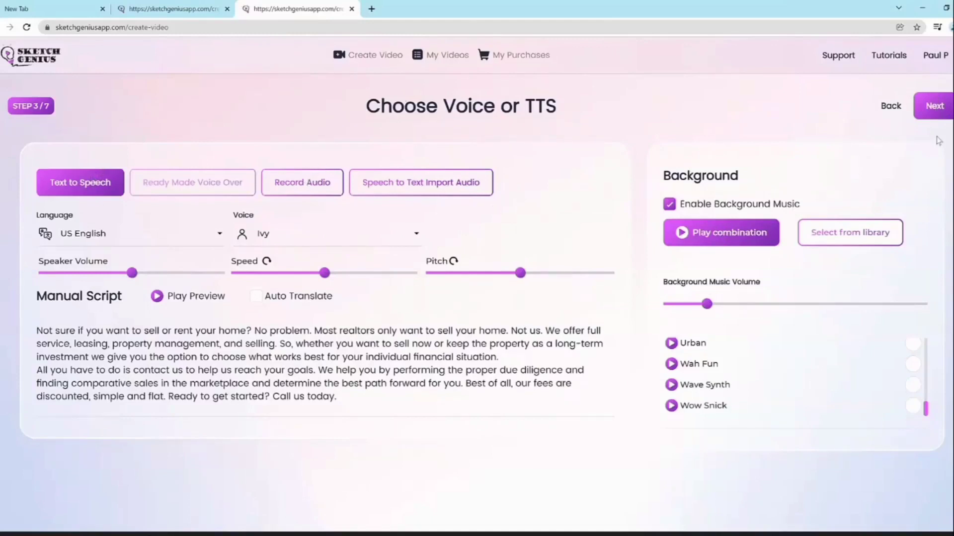
pyautogui.click(934, 115)
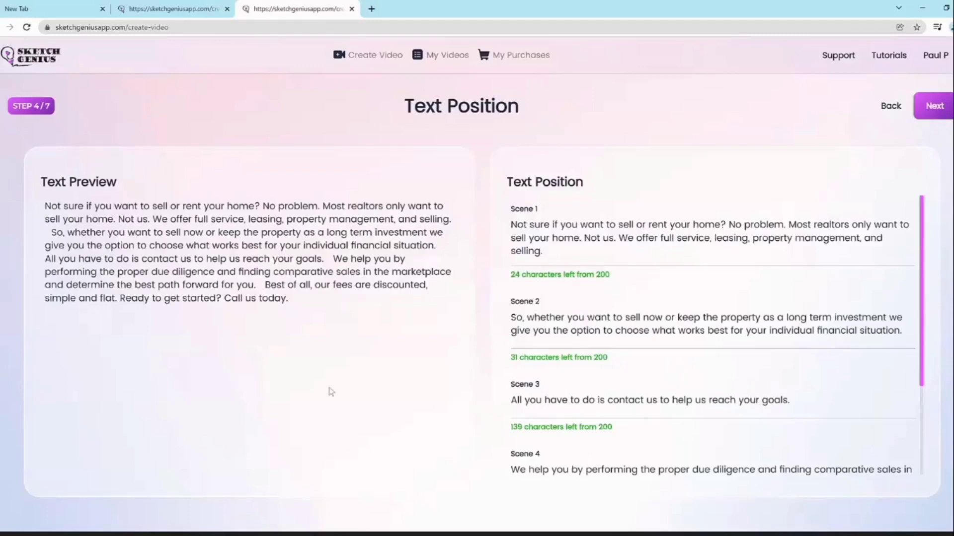